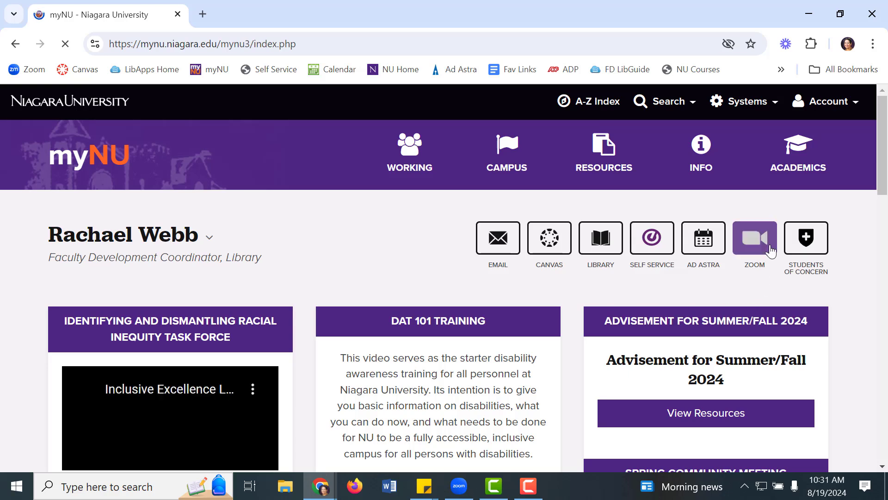
# Open Zoom from the myNU portal and sign in with the PurplePass account.
pyautogui.click(753, 238)
pyautogui.scroll(-4, 701, 299)
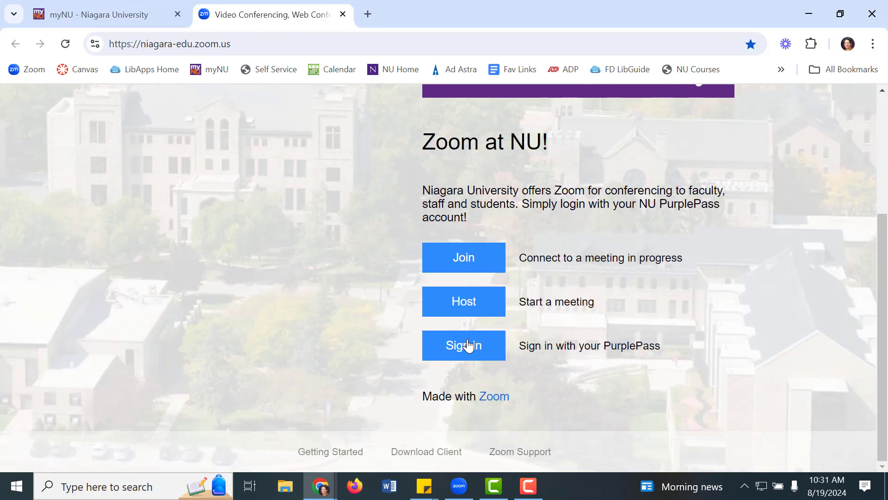
pyautogui.click(445, 354)
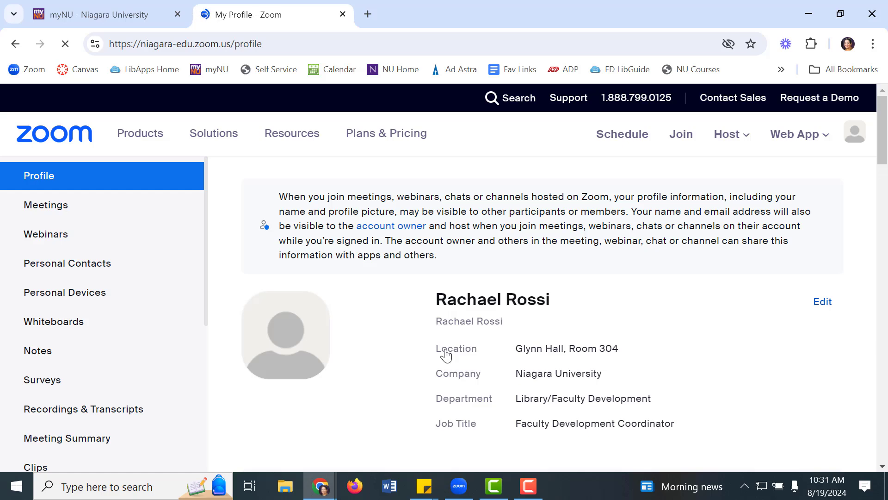
# Show the computer recordings within Zoom's Recordings & Transcripts.
pyautogui.scroll(-2, 121, 301)
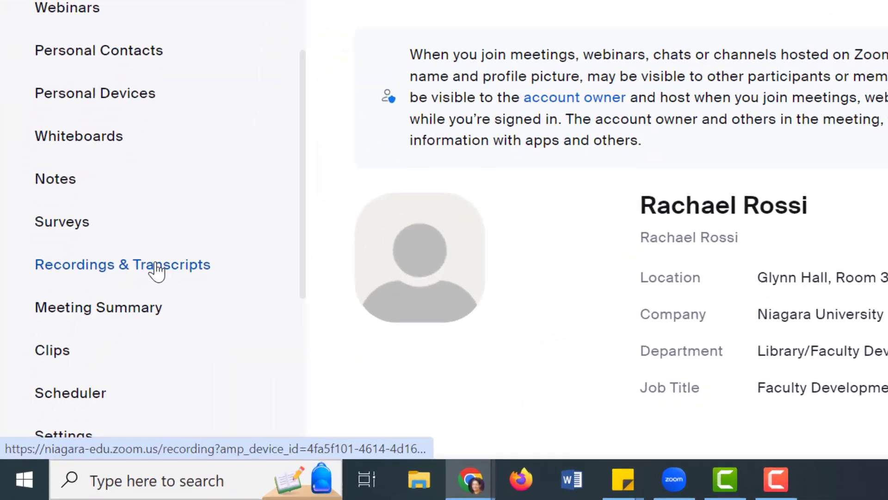
pyautogui.click(157, 271)
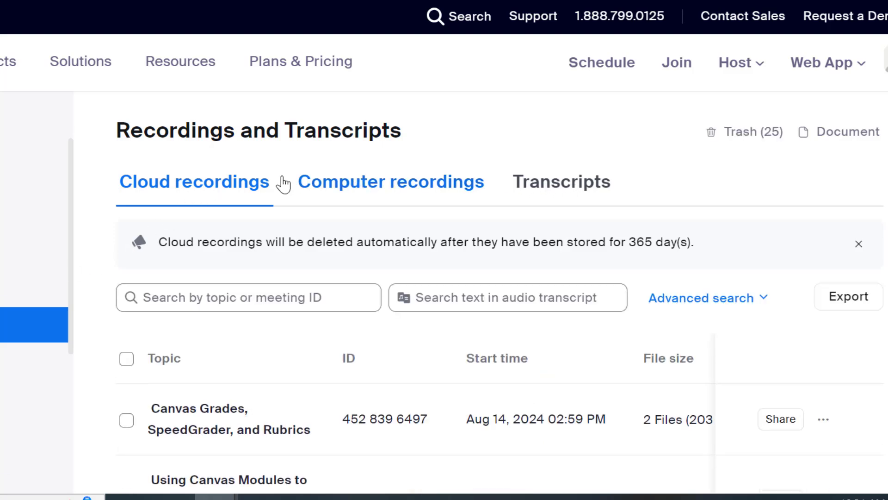
pyautogui.click(390, 188)
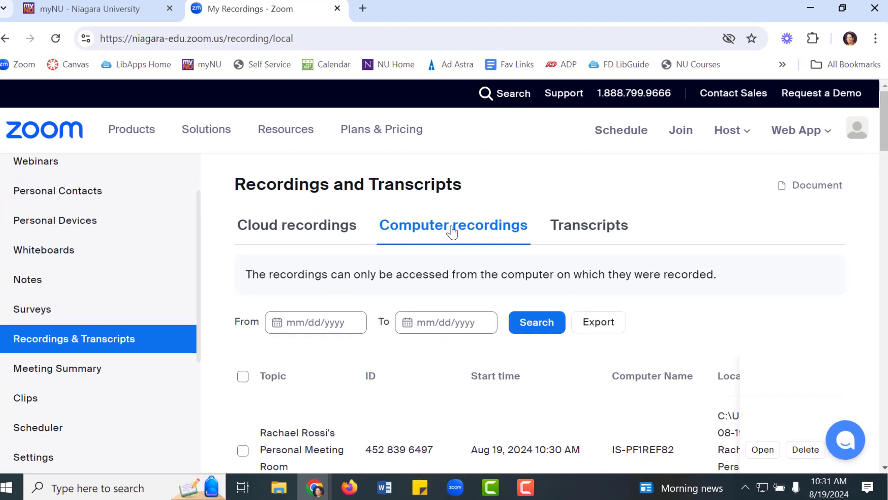
# Open the Aug 19, 2024 10:30 AM computer recording, allowing the browser to launch Zoom Meetings.
pyautogui.scroll(-2, 691, 335)
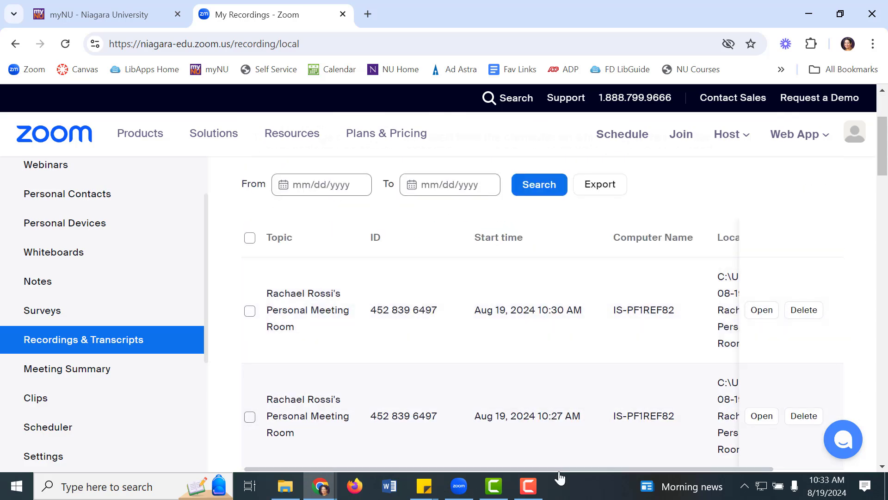
pyautogui.moveTo(561, 469); pyautogui.dragTo(688, 347)
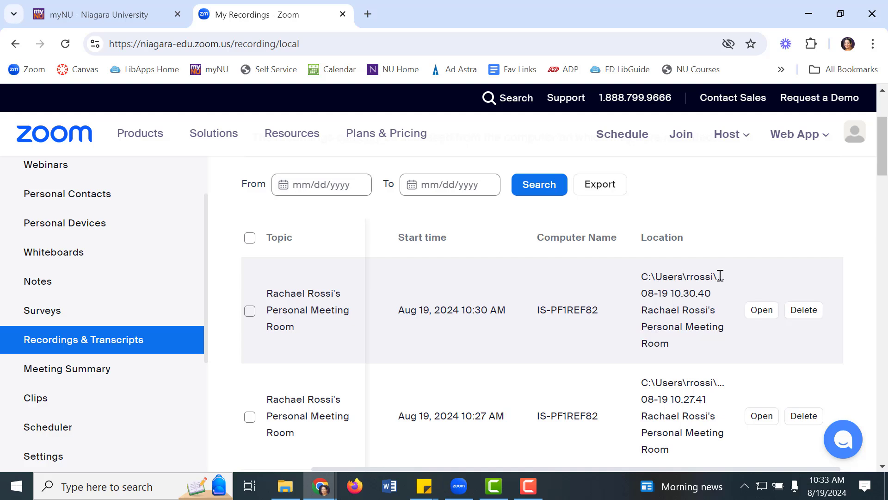
pyautogui.click(758, 319)
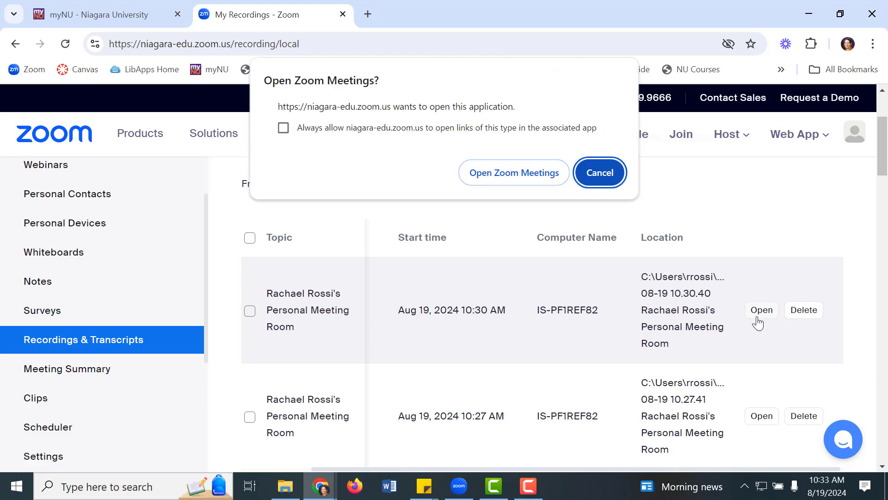
pyautogui.click(536, 183)
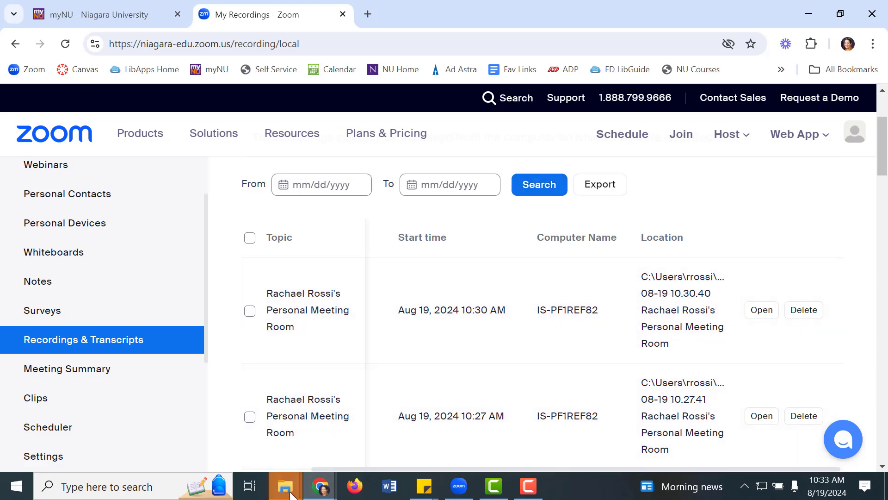
# Switch to File Explorer and select the MP4 video in the 2024-08-19 10.30.40 recording folder.
pyautogui.moveTo(291, 496)
pyautogui.click(329, 466)
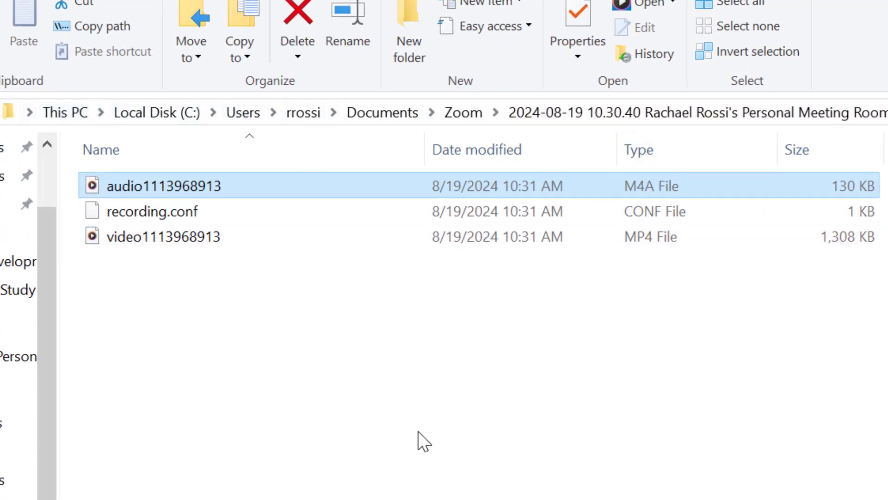
pyautogui.click(637, 237)
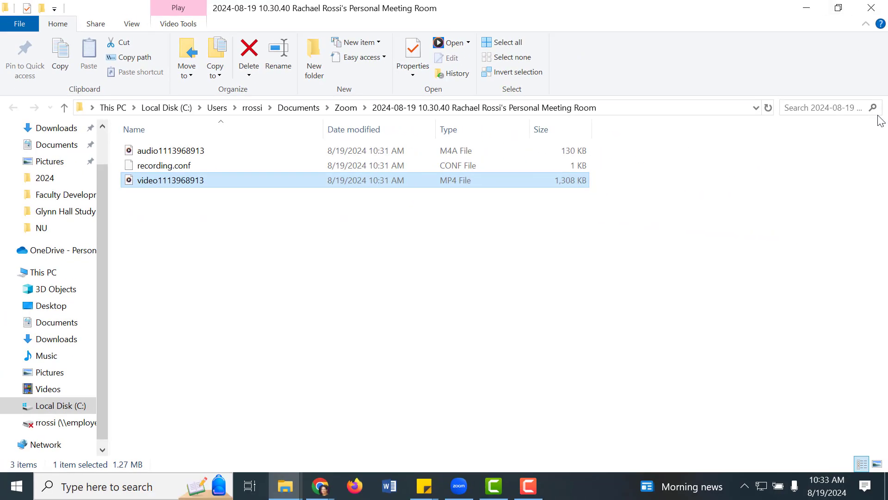
# Restore the maximized File Explorer window, narrow it to less than half the screen width, and return to the browser.
pyautogui.click(838, 8)
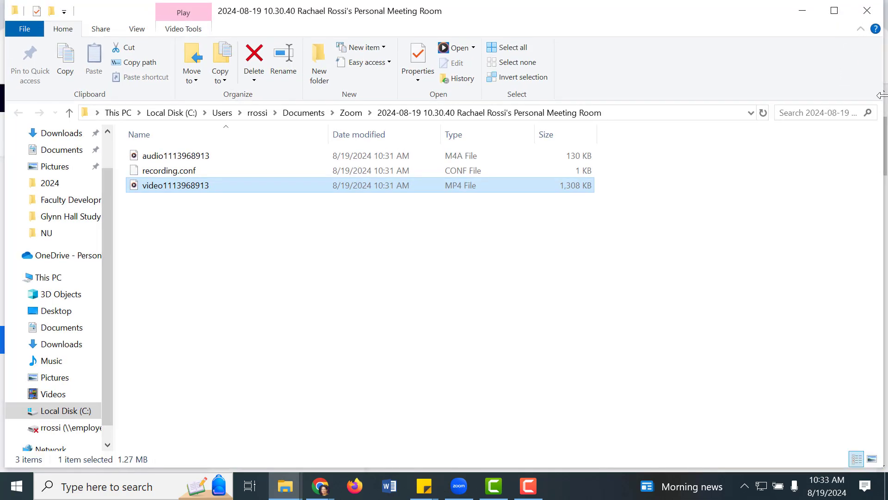
pyautogui.moveTo(882, 96); pyautogui.dragTo(378, 81)
pyautogui.click(464, 19)
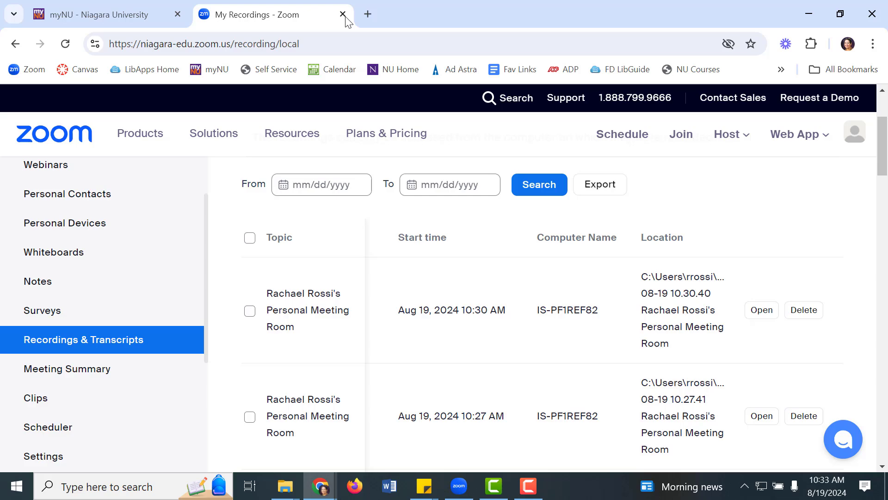
# Launch Canvas from the myNU portal and open the Files area of the sandbox course.
pyautogui.click(139, 15)
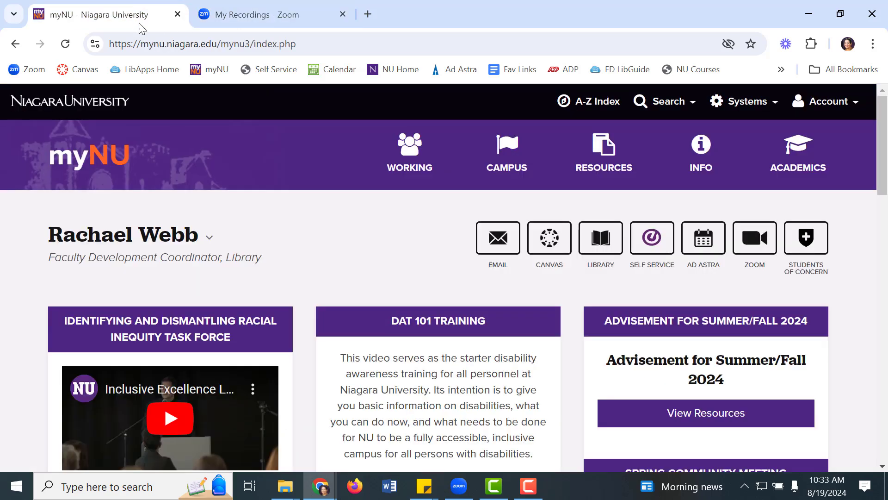
pyautogui.click(571, 258)
pyautogui.scroll(-2, 579, 266)
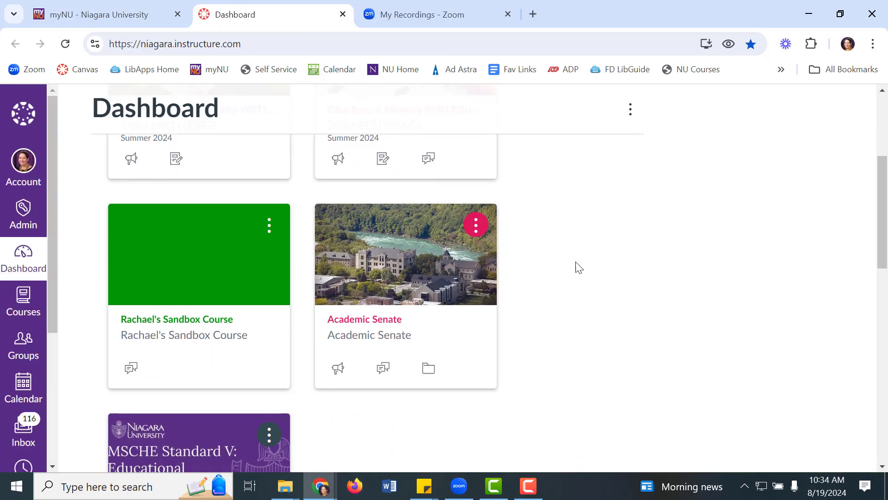
pyautogui.click(157, 303)
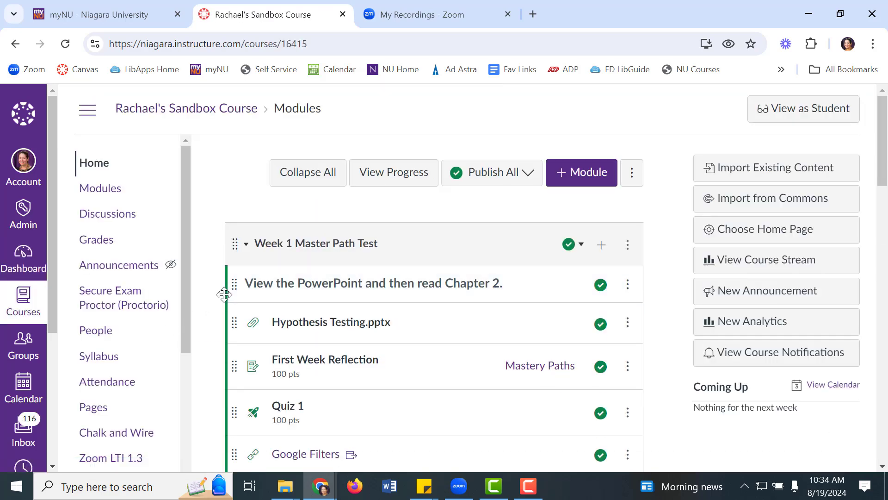
pyautogui.scroll(-5, 185, 296)
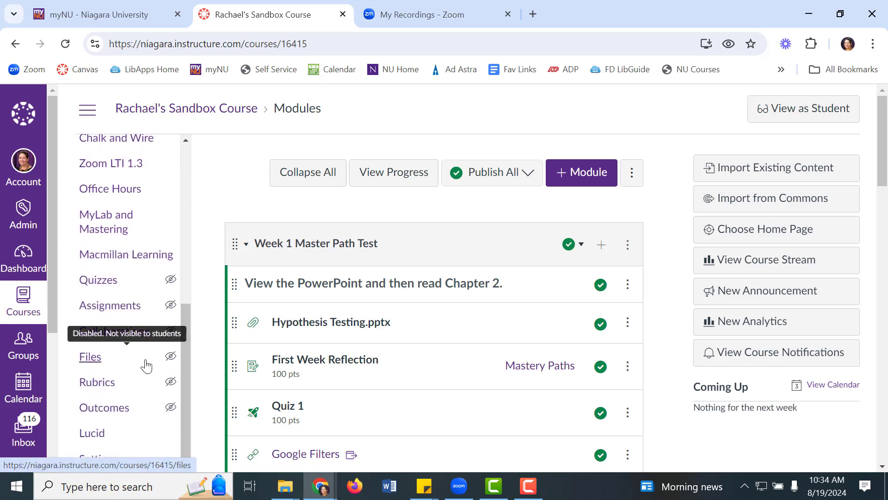
pyautogui.click(145, 364)
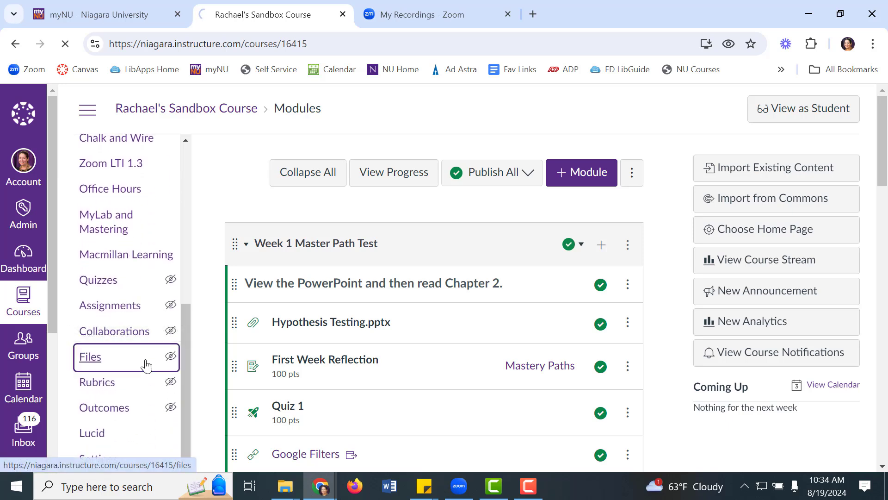
pyautogui.moveTo(296, 490)
pyautogui.click(348, 453)
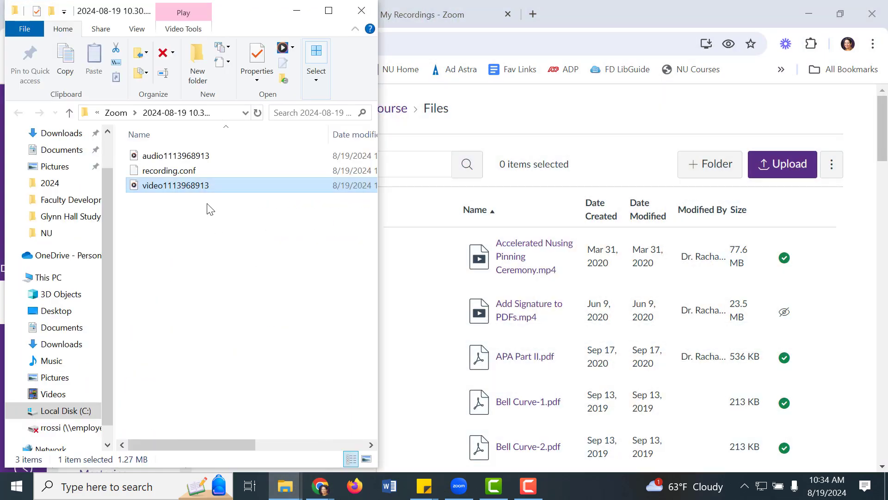
pyautogui.moveTo(204, 190); pyautogui.dragTo(542, 238)
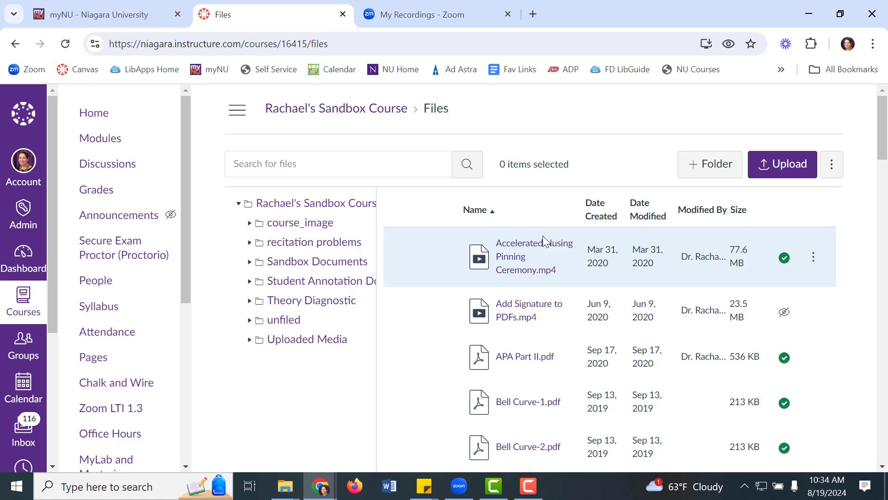
# Sort the course files by date created, newest first.
pyautogui.click(833, 169)
pyautogui.click(835, 173)
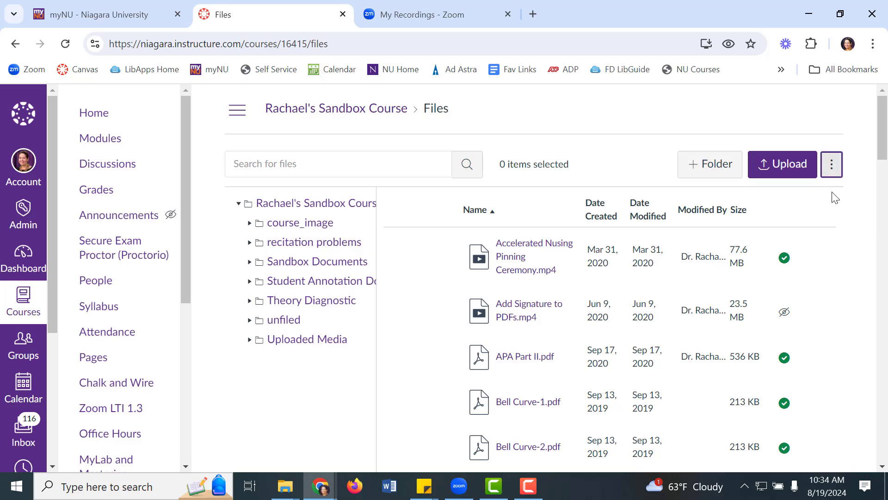
pyautogui.click(597, 216)
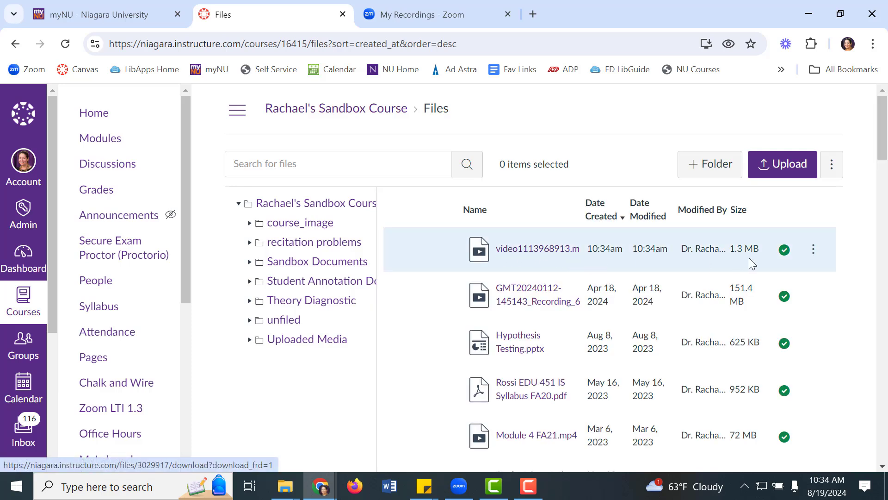
# Rename the uploaded video file as Class Recording 8.19.2024.mp4.
pyautogui.click(817, 257)
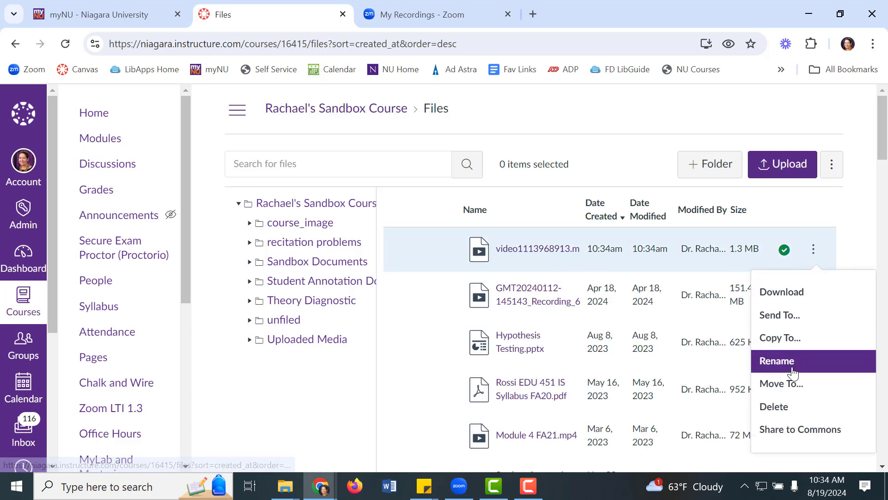
pyautogui.click(792, 366)
pyautogui.write('Class R')
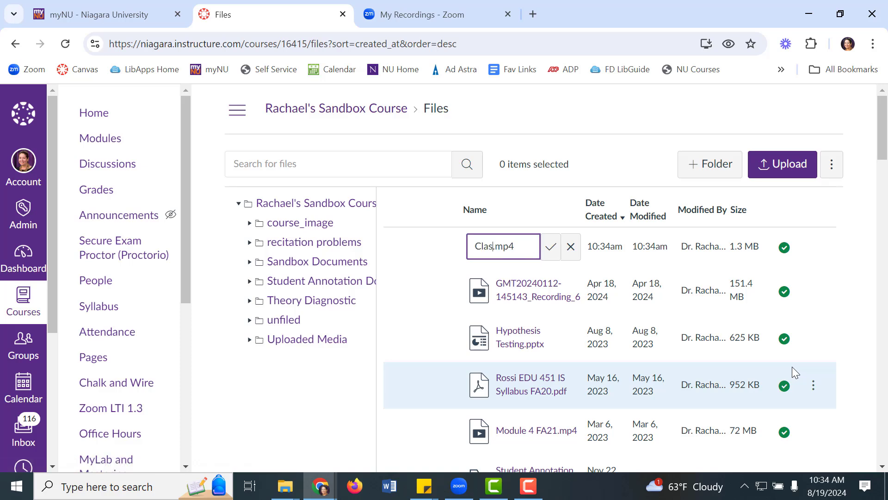
pyautogui.write('ecording 8.1')
pyautogui.write('9.2024')
pyautogui.click(551, 246)
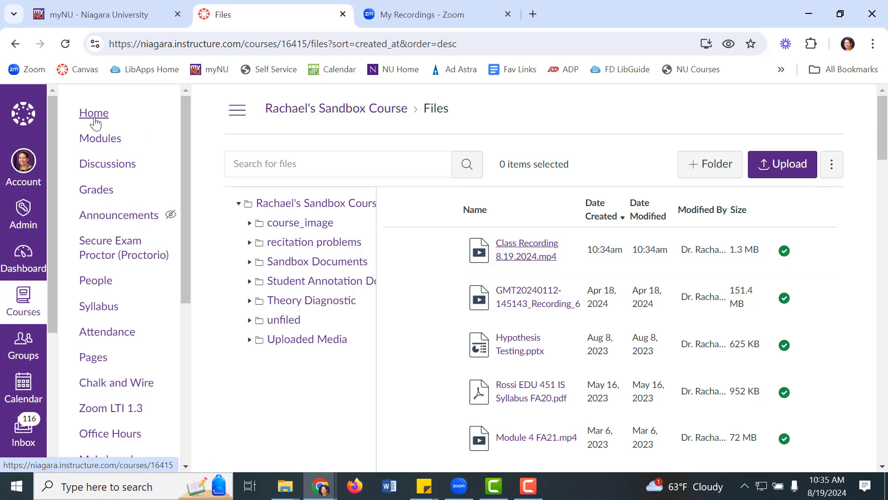
# Add the file Class Recording 8.19.2024.mp4 to the Week 1 Master Path Test module and check its entry there.
pyautogui.click(119, 140)
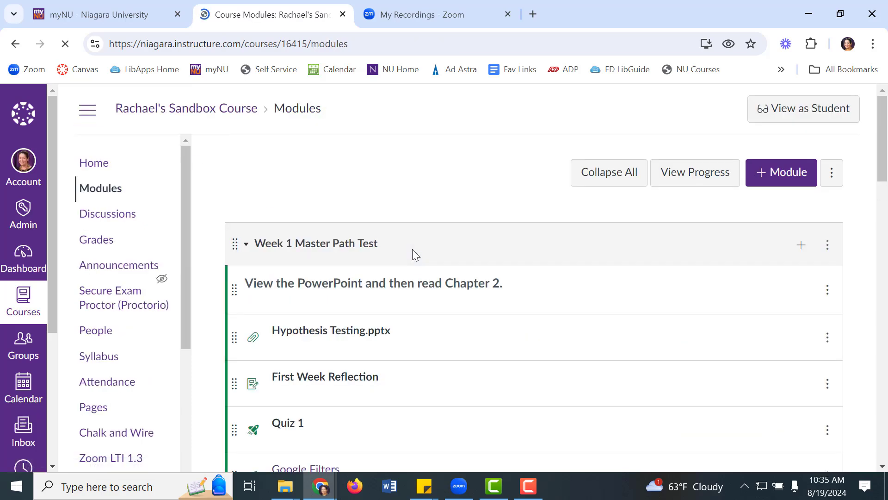
pyautogui.click(800, 245)
pyautogui.click(305, 168)
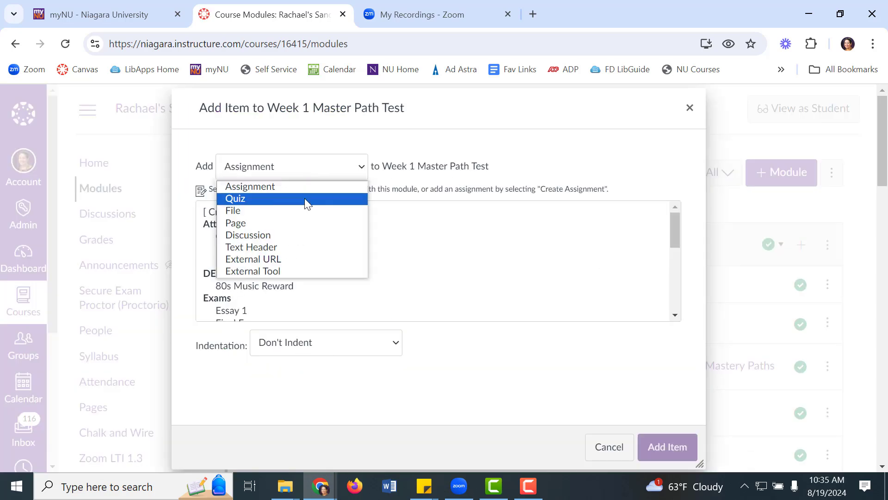
pyautogui.click(300, 210)
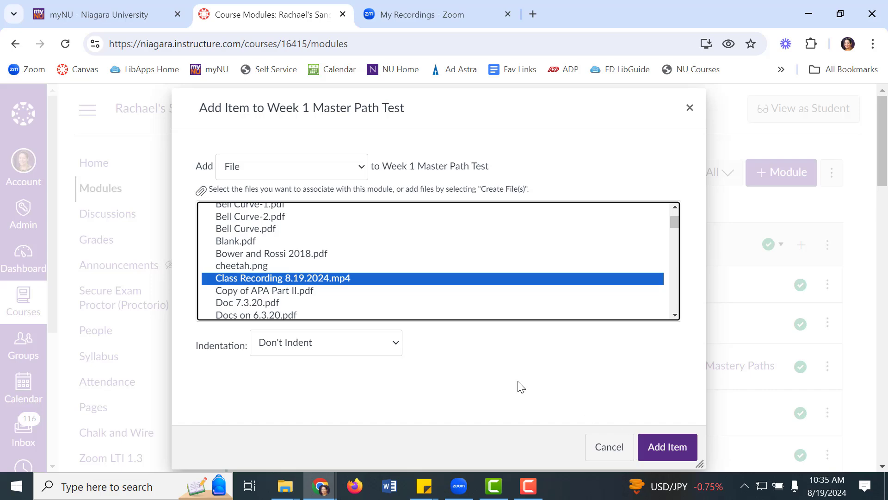
pyautogui.click(666, 445)
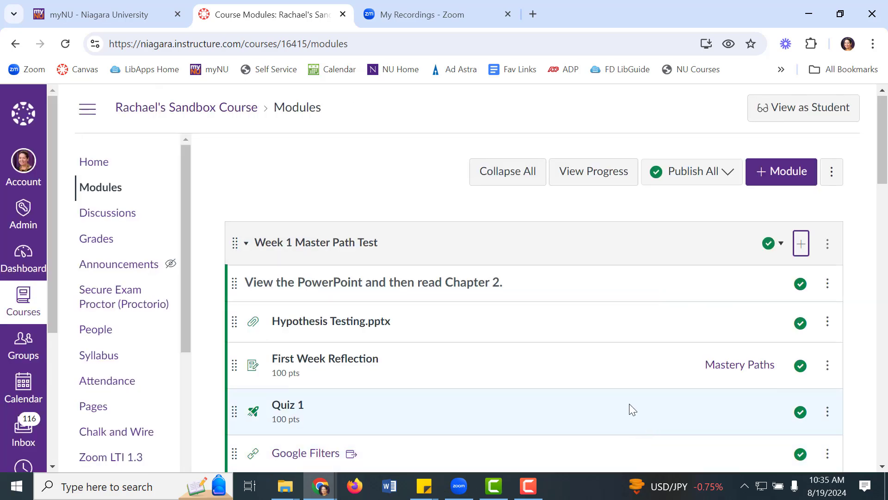
pyautogui.scroll(-5, 629, 404)
pyautogui.scroll(1, 601, 393)
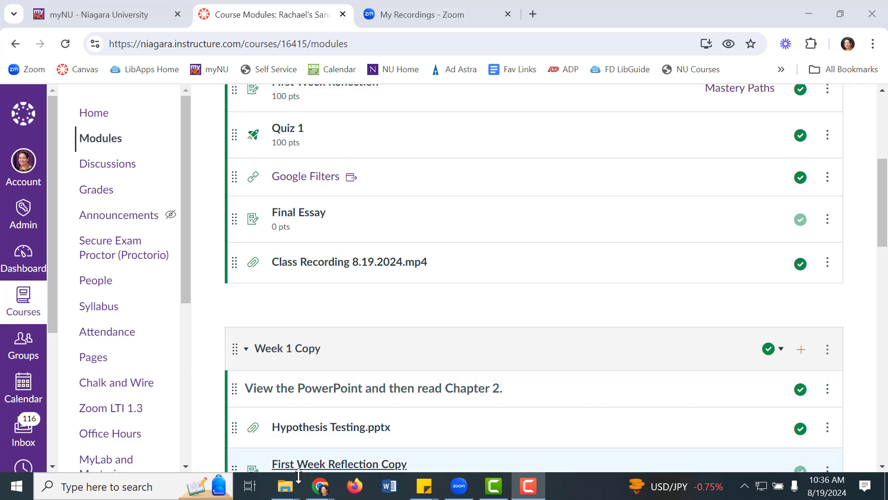
# Delete all three recording files from the local Zoom recording folder in File Explorer and close the window.
pyautogui.moveTo(285, 486)
pyautogui.click(240, 416)
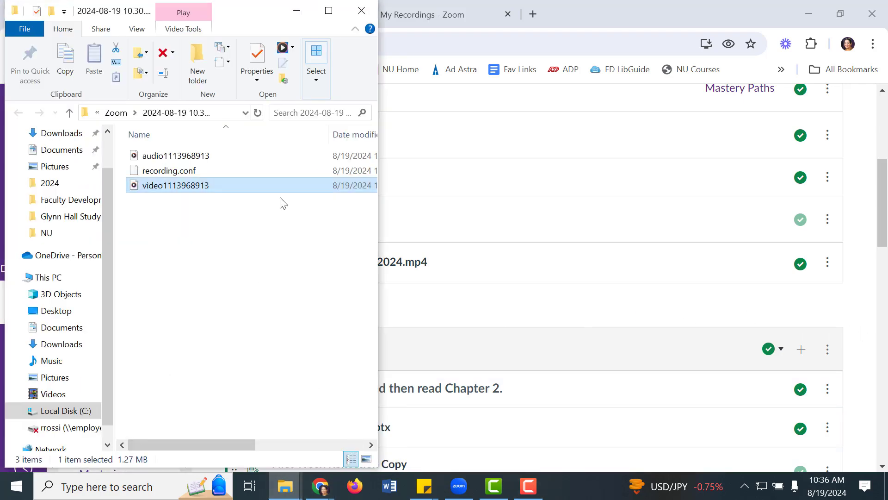
pyautogui.moveTo(267, 149); pyautogui.dragTo(269, 190)
pyautogui.rightClick(268, 190)
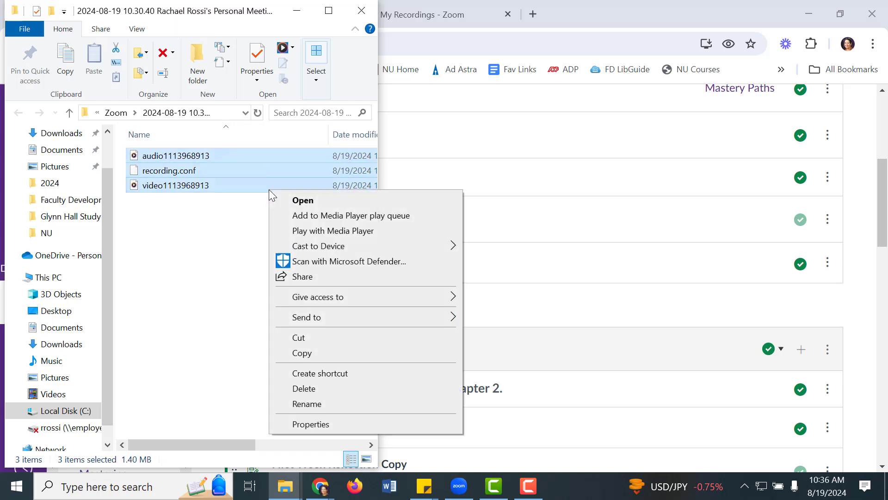
pyautogui.click(324, 388)
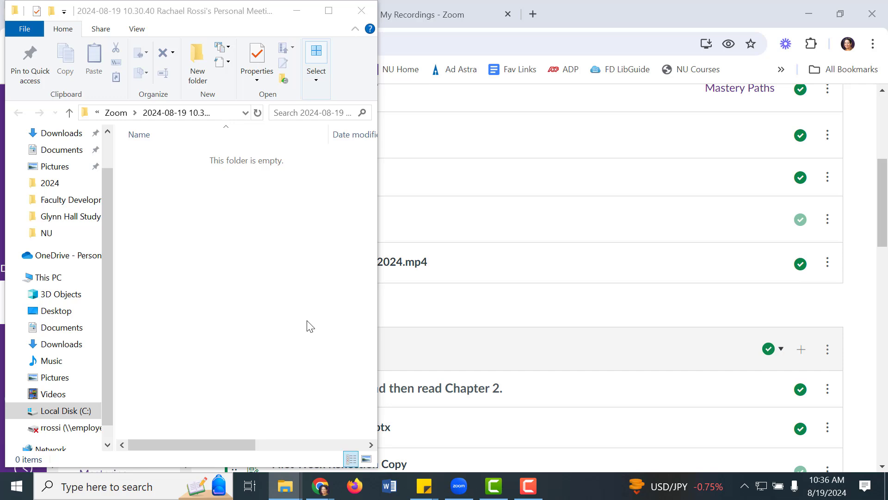
pyautogui.click(361, 10)
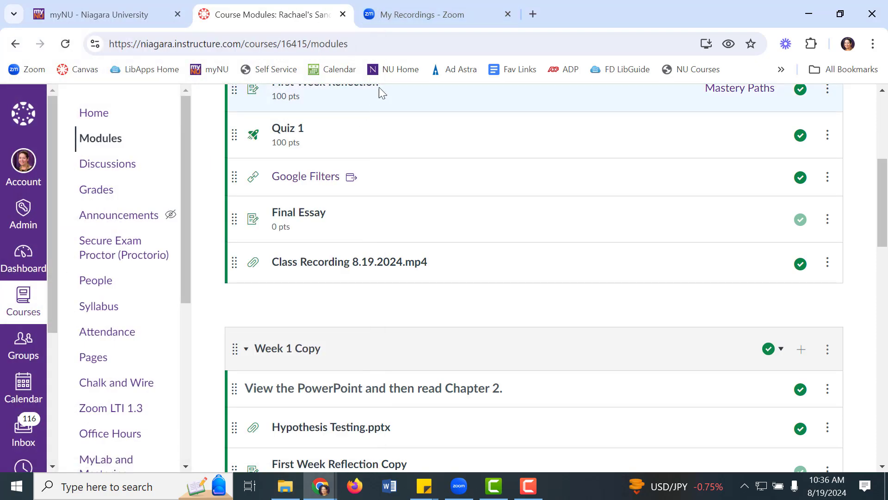
# Open Google Drive in a new browser tab.
pyautogui.click(535, 13)
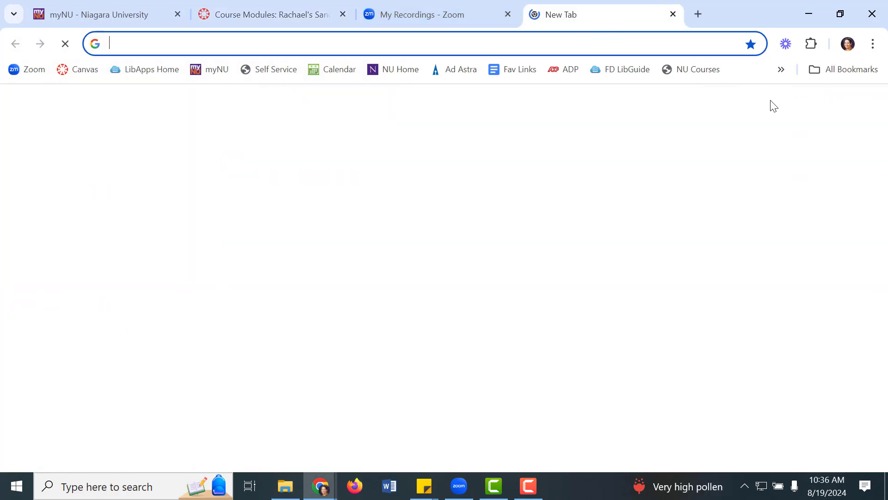
pyautogui.click(820, 108)
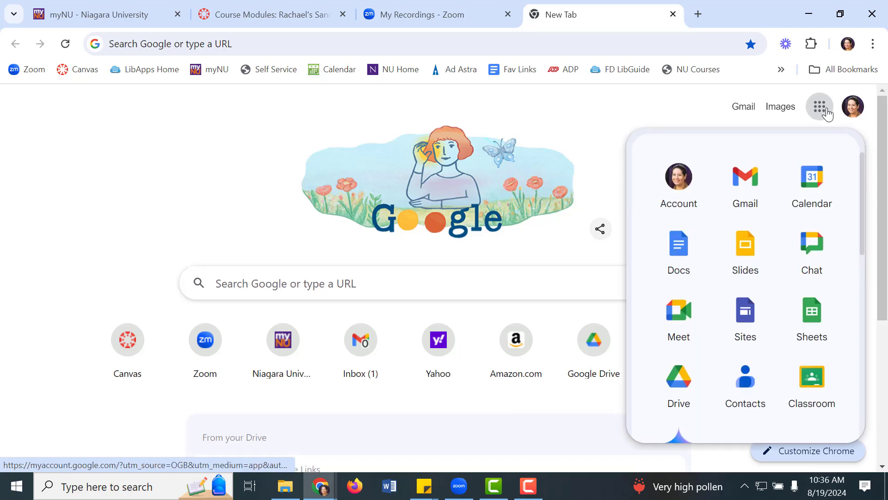
pyautogui.click(679, 379)
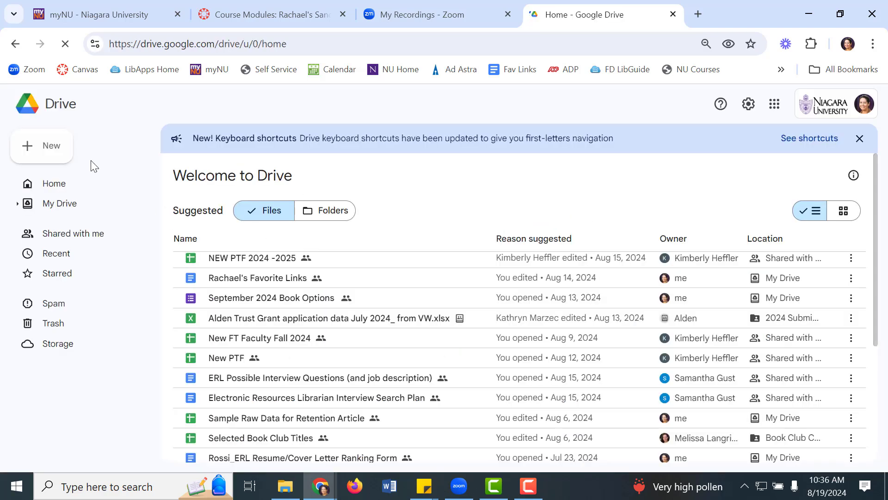
# Upload the video file video1456517684.mp4 from the computer to Google Drive.
pyautogui.click(60, 155)
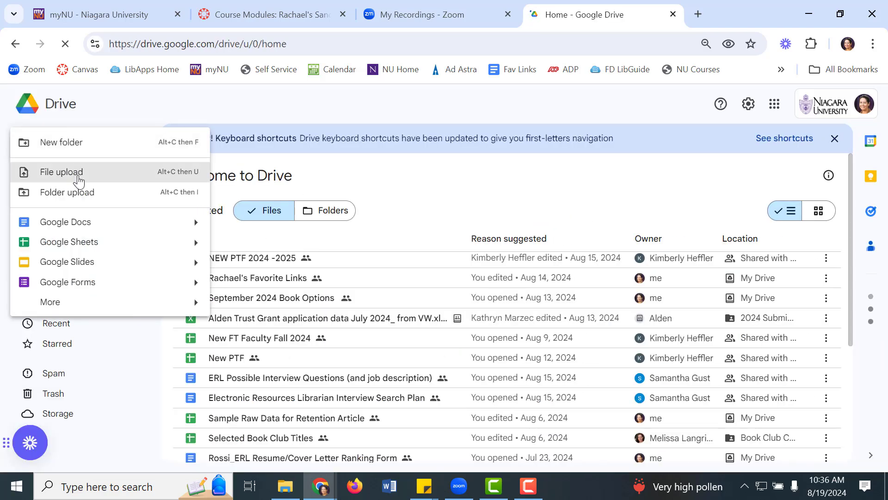
pyautogui.click(78, 181)
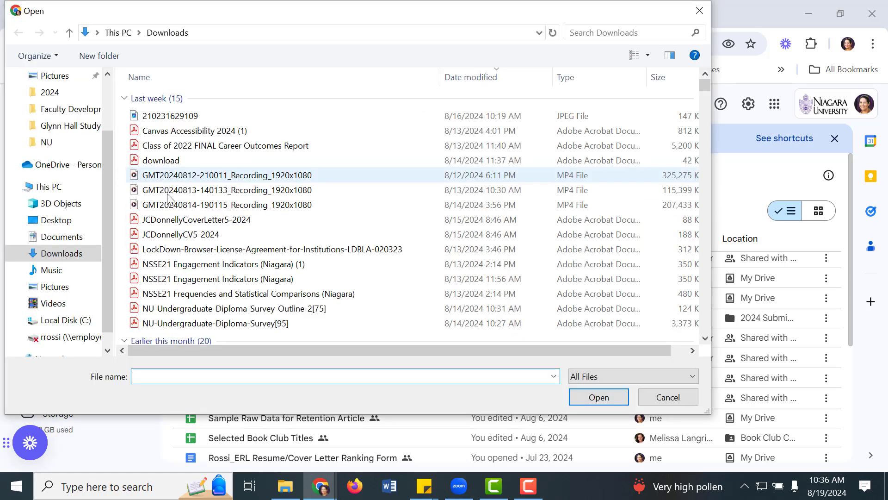
pyautogui.moveTo(567, 196); pyautogui.dragTo(92, 254)
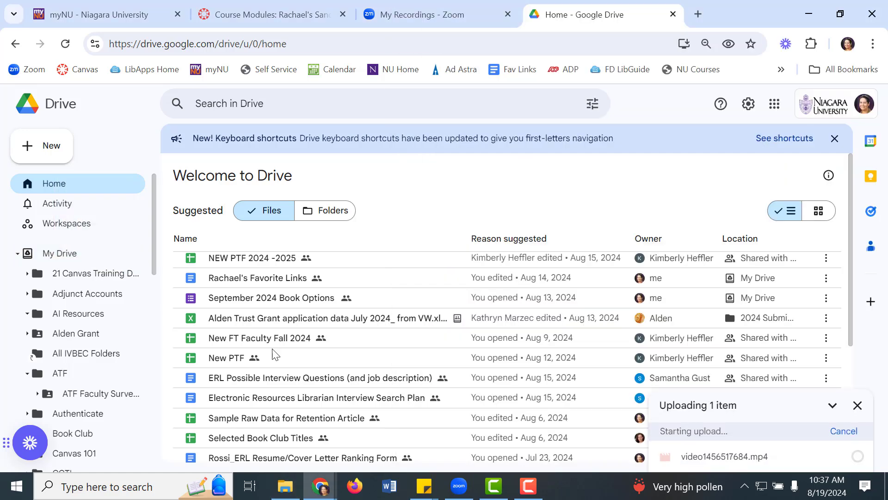